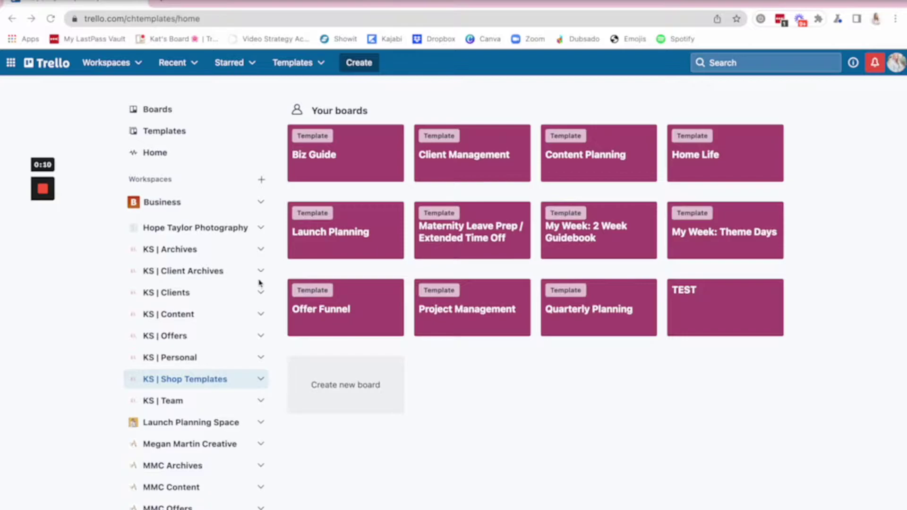
pyautogui.scroll(-4, 174, 407)
pyautogui.scroll(4, 174, 407)
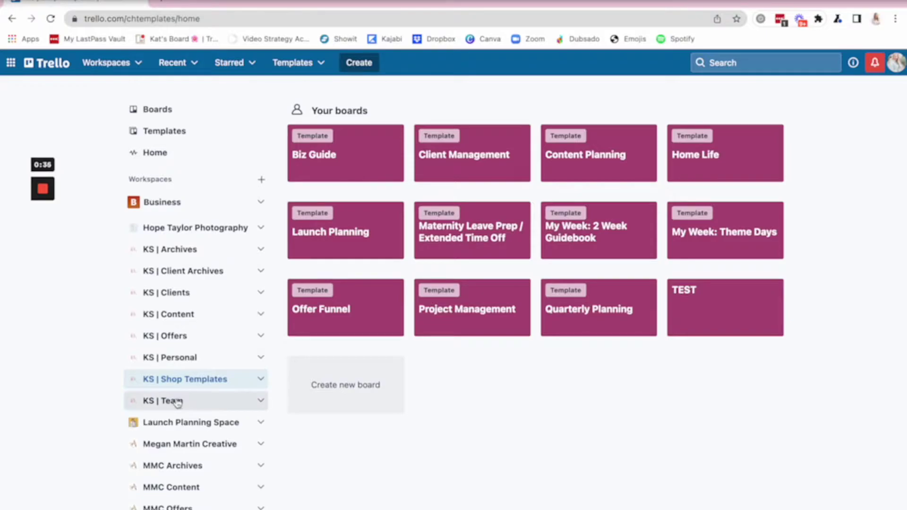
pyautogui.click(179, 403)
# Open the KS | Team boards, then start creating a new workspace.
pyautogui.click(171, 425)
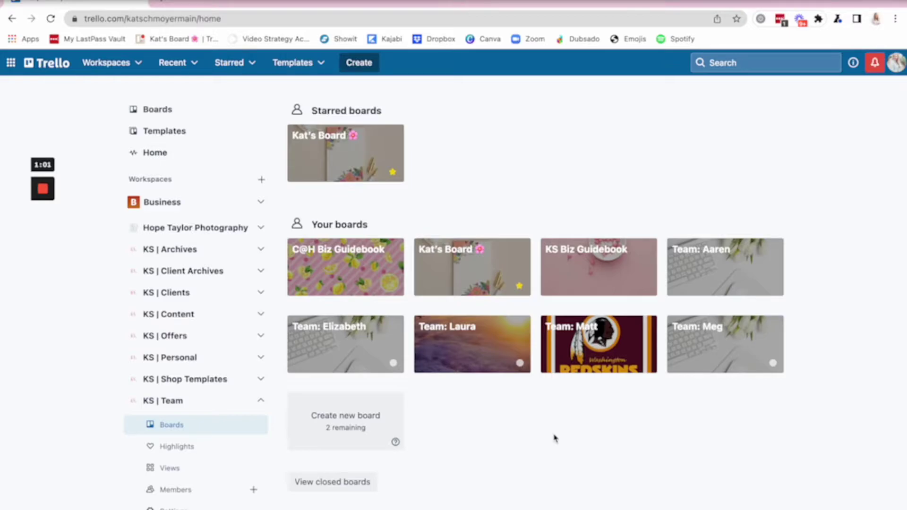
pyautogui.click(261, 180)
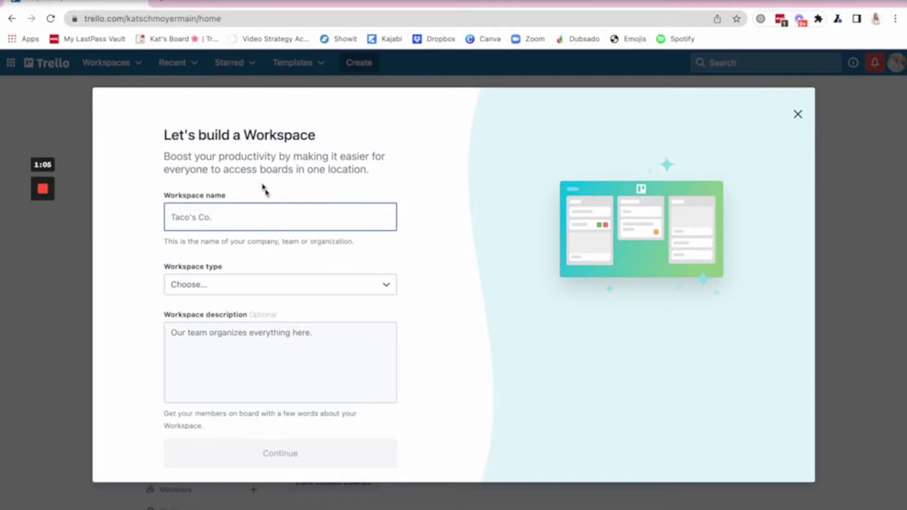
# Create the workspace 'KS | TEST' with type Other, skipping member invitations for now.
pyautogui.write('TE')
pyautogui.press('BackSpace')
pyautogui.write('KS')
pyautogui.click(301, 289)
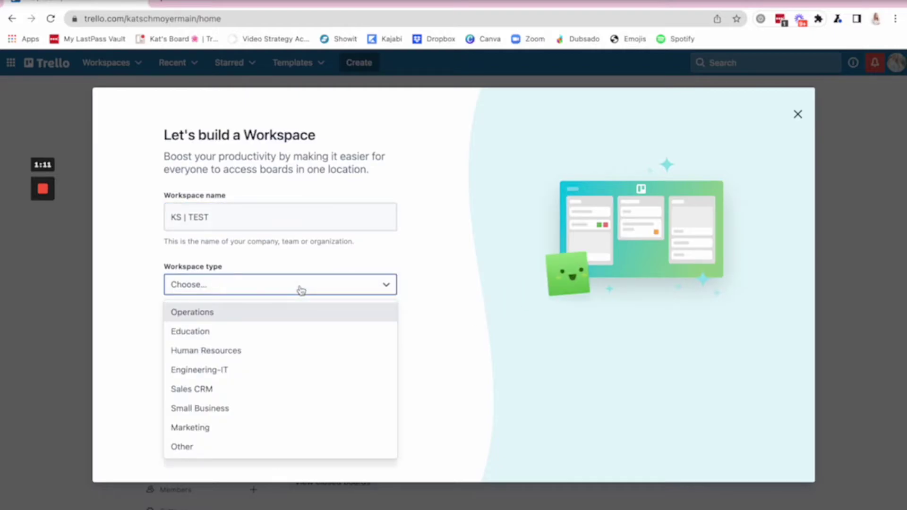
pyautogui.click(192, 448)
pyautogui.click(260, 454)
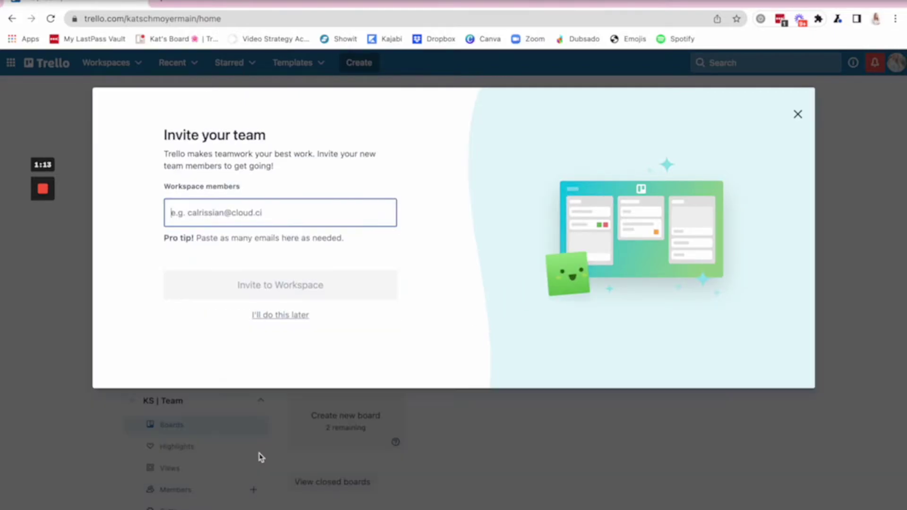
pyautogui.click(280, 316)
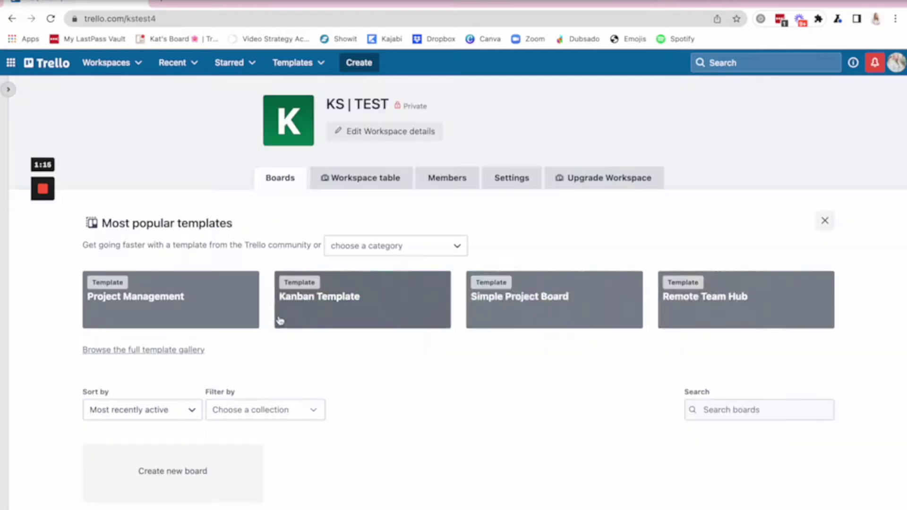
pyautogui.moveTo(306, 121)
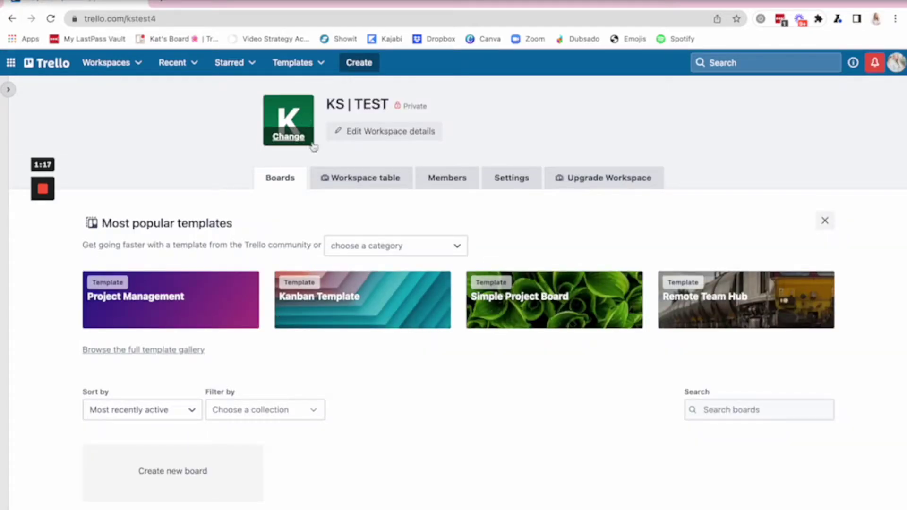
pyautogui.moveTo(286, 141)
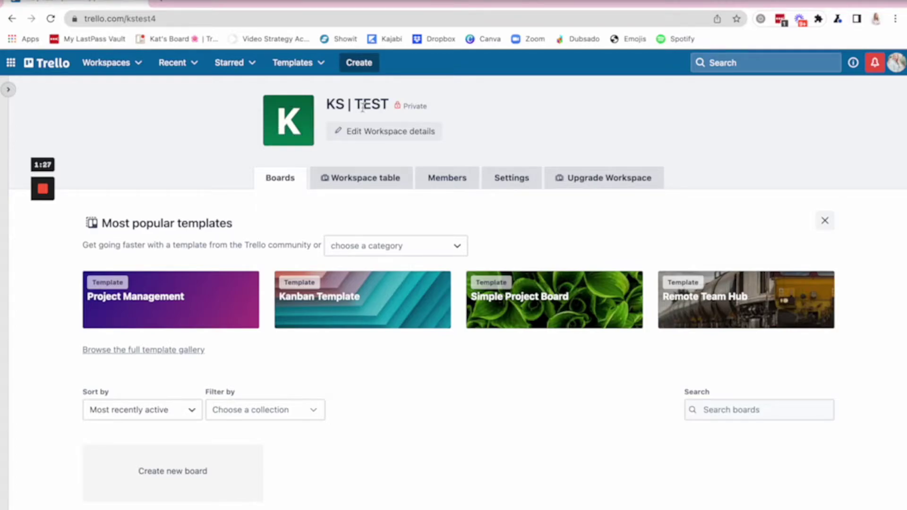
# Return to the Trello home page and collapse the KS | Team and KS | TEST sidebar entries.
pyautogui.click(52, 69)
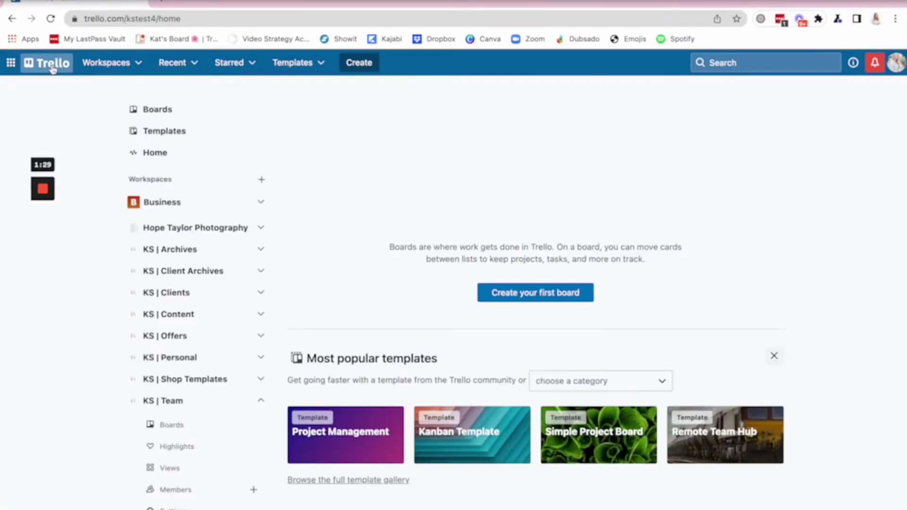
pyautogui.scroll(-2, 81, 364)
pyautogui.scroll(1, 81, 365)
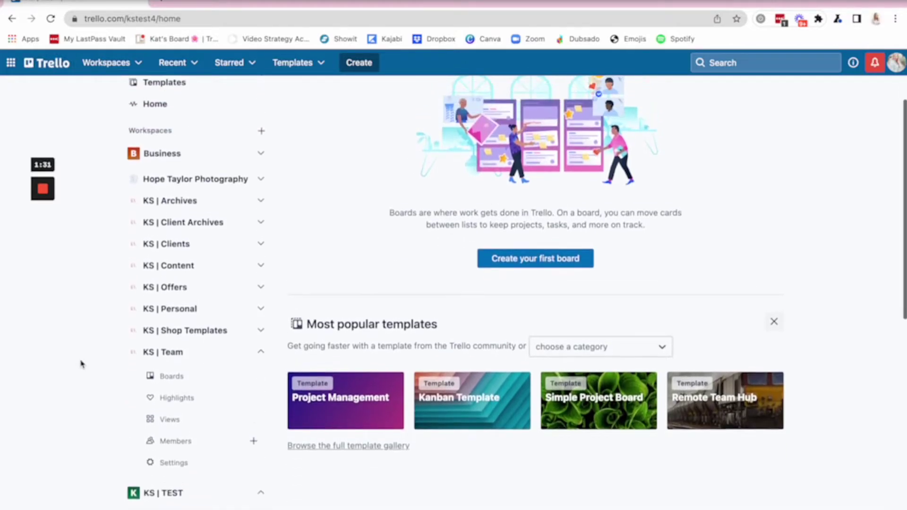
pyautogui.click(260, 345)
pyautogui.click(256, 370)
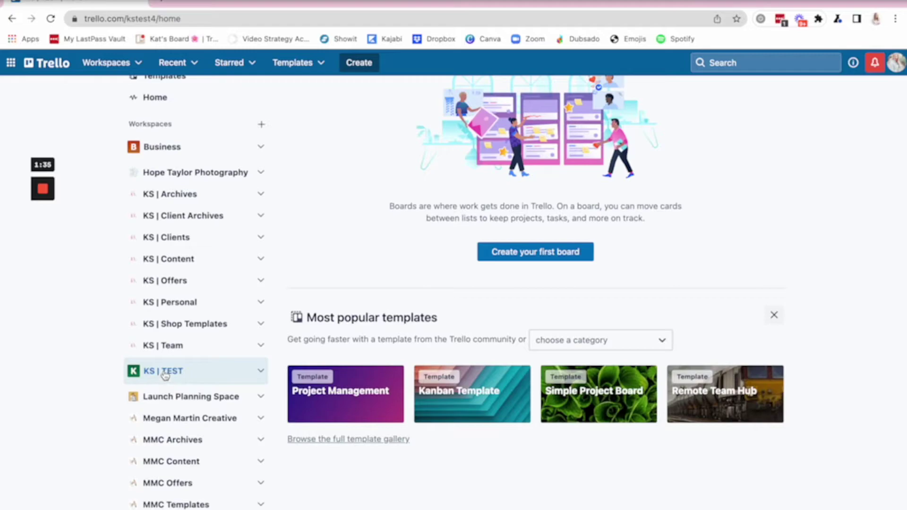
pyautogui.click(184, 371)
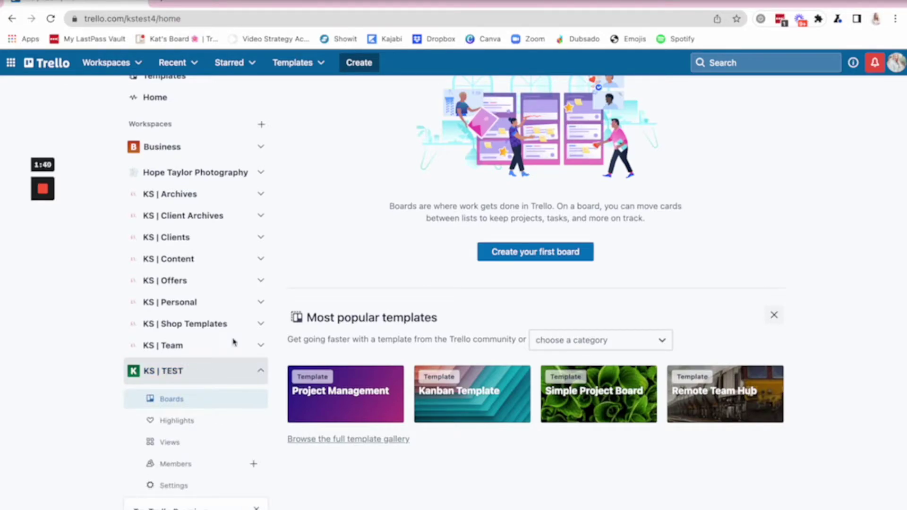
# Collapse KS | TEST again and open the KS | Archives workspace's boards.
pyautogui.scroll(1, 668, 291)
pyautogui.scroll(-1, 668, 292)
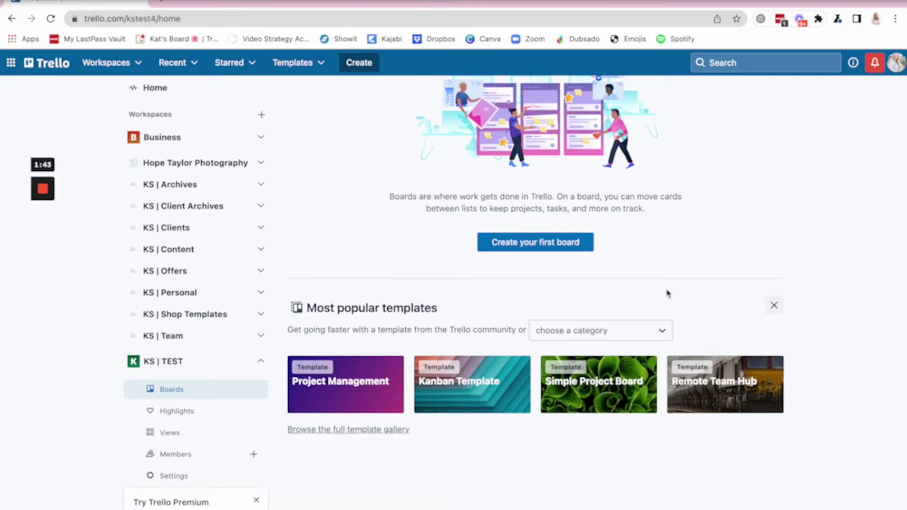
pyautogui.click(260, 363)
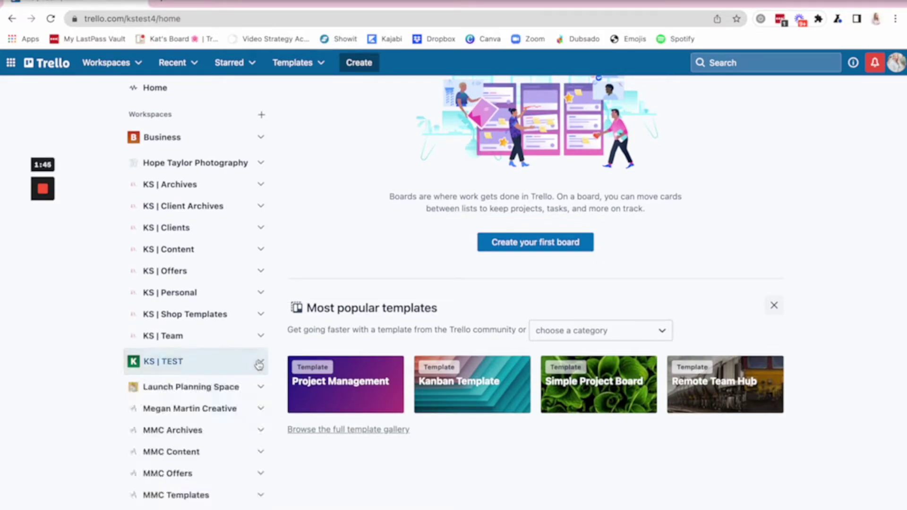
pyautogui.click(219, 191)
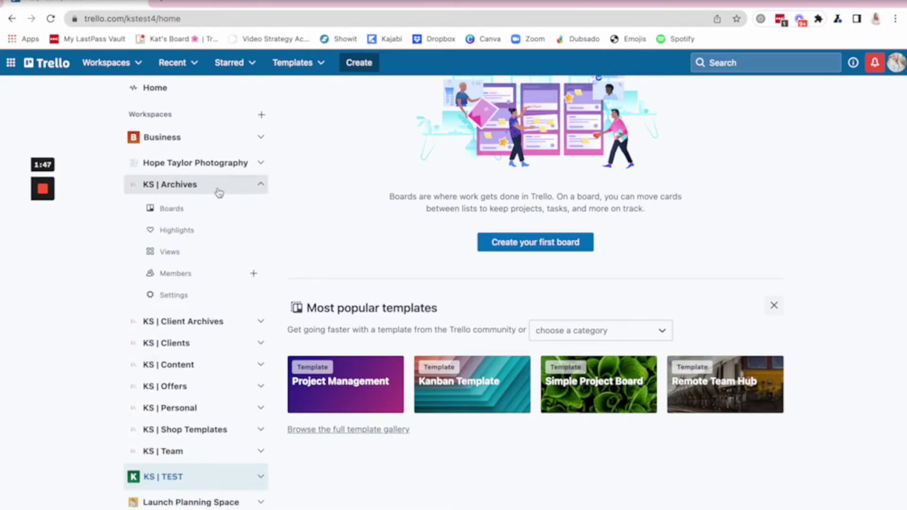
pyautogui.click(185, 212)
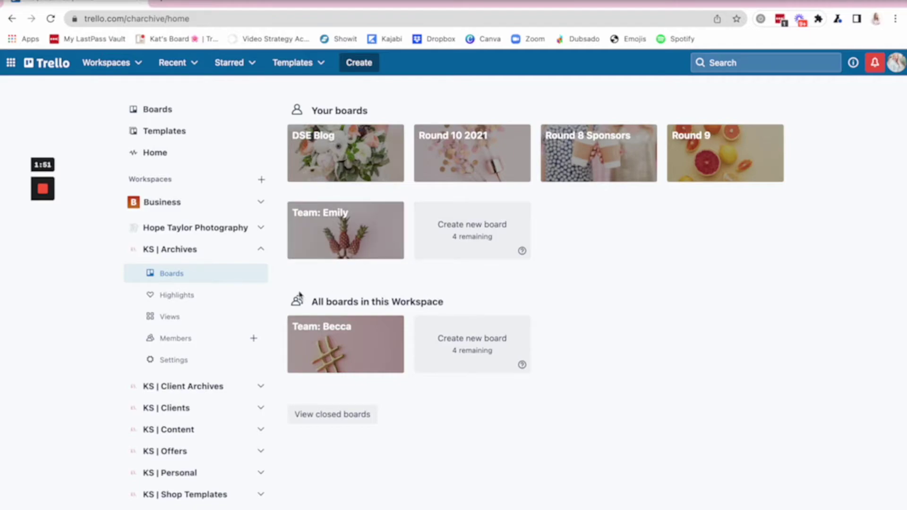
# Browse the KS | Client Archives boards, collapsing the archive sections afterwards.
pyautogui.click(261, 250)
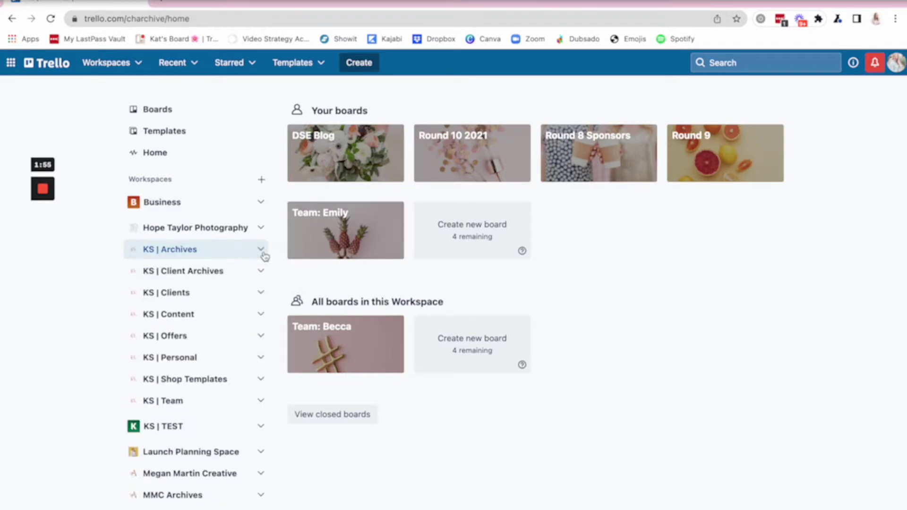
pyautogui.click(261, 271)
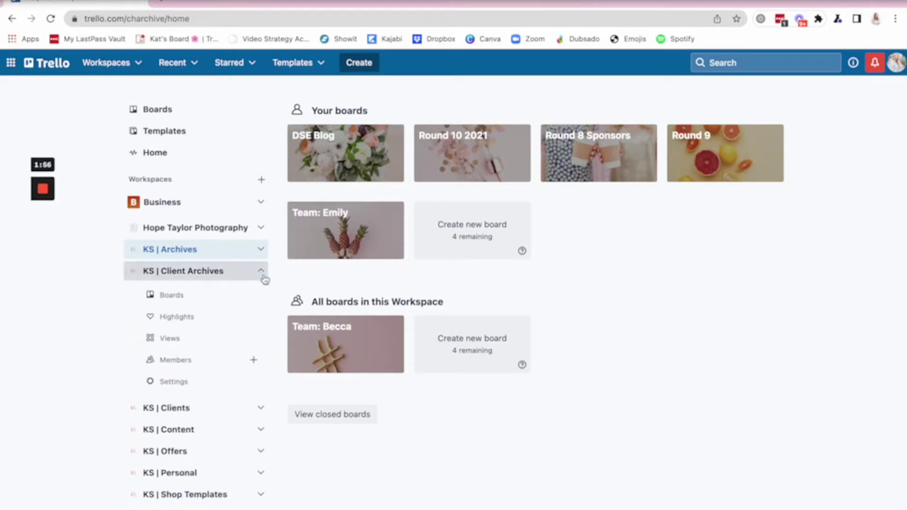
pyautogui.click(184, 301)
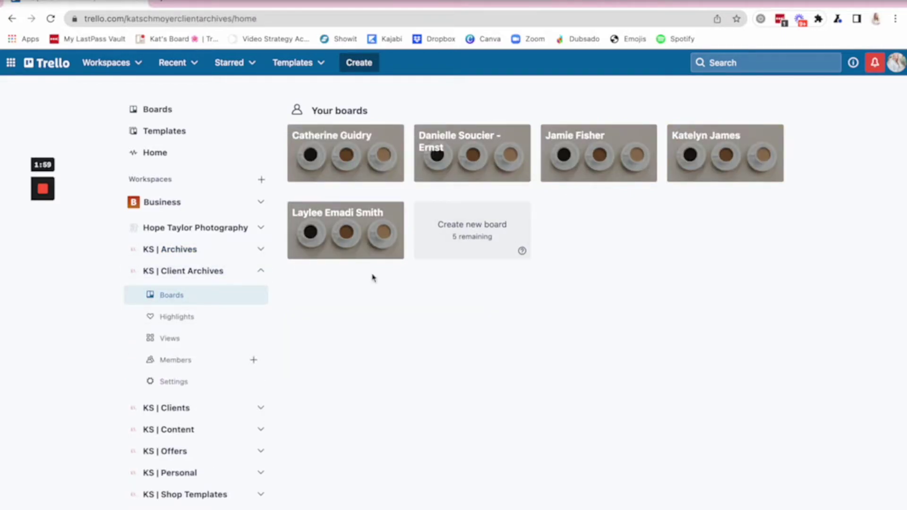
pyautogui.click(260, 271)
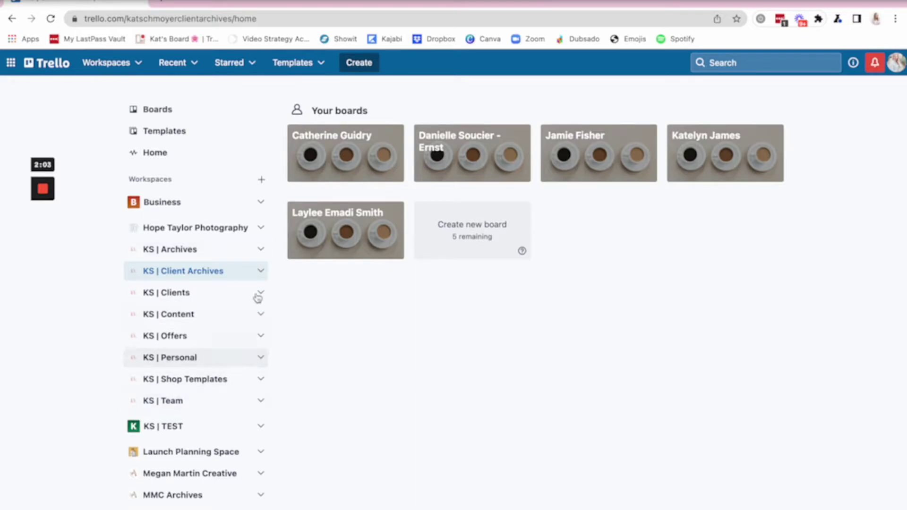
# Open the Team: Aaren board from the KS | Team workspace's boards.
pyautogui.click(261, 402)
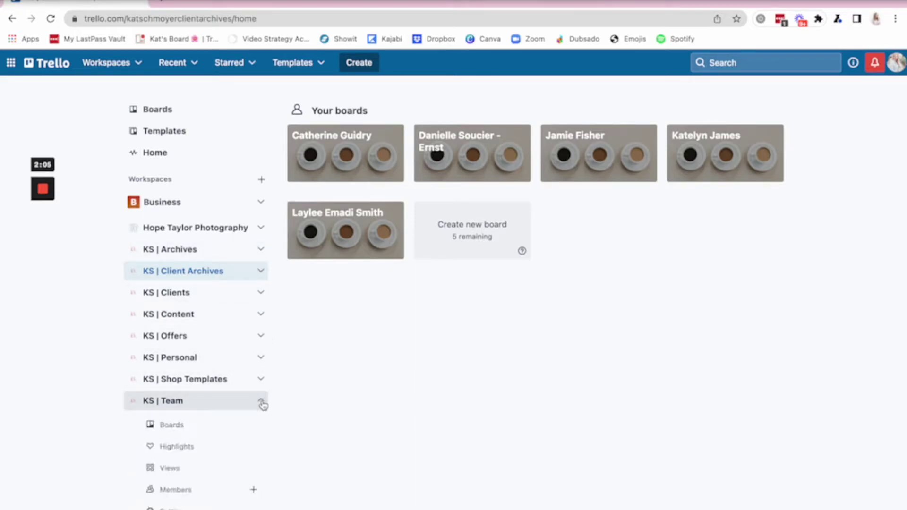
pyautogui.click(202, 425)
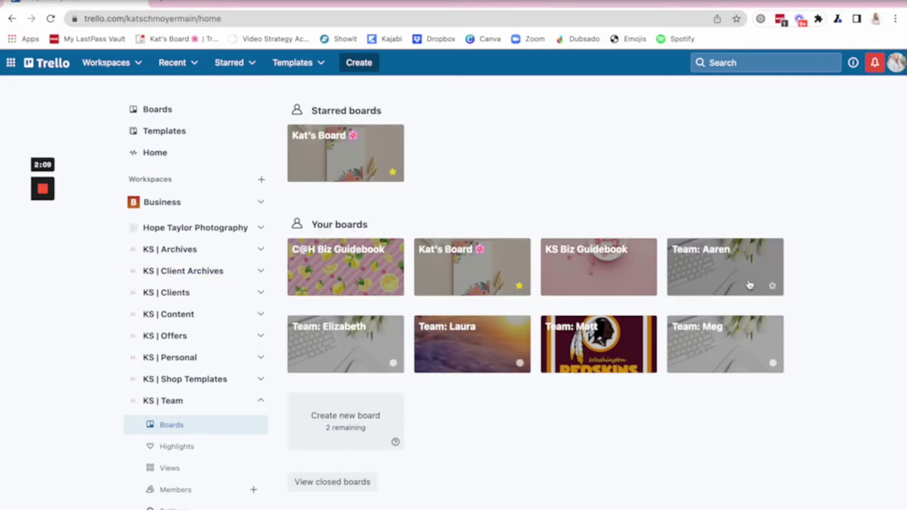
pyautogui.click(749, 284)
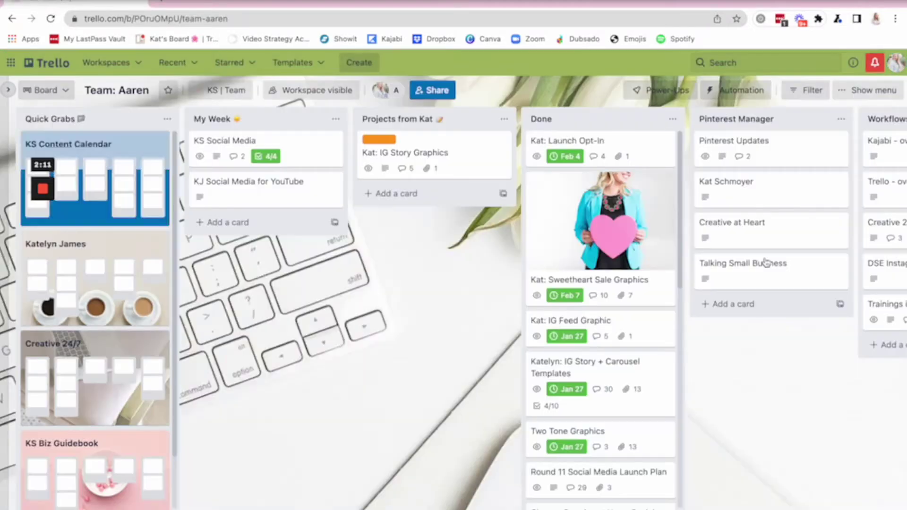
# Look through the Team: Aaren board menu, workspace list and workspace options.
pyautogui.click(873, 90)
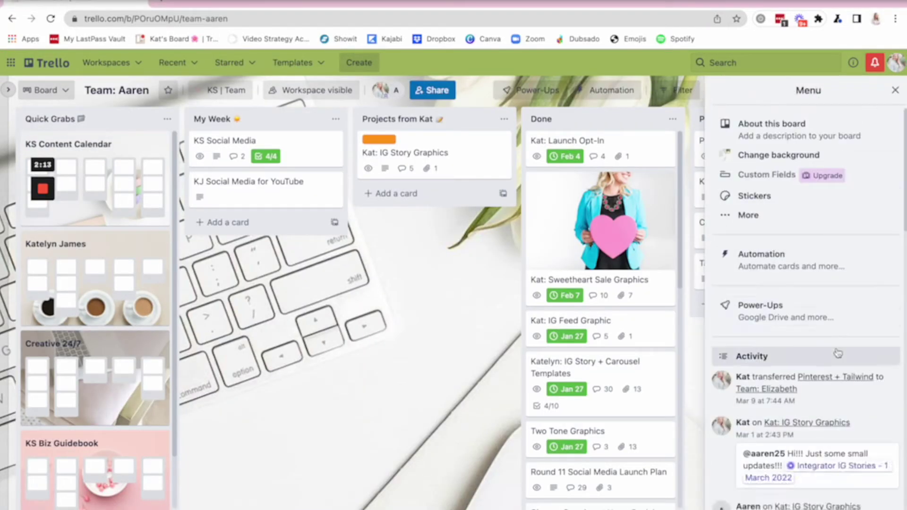
pyautogui.click(748, 215)
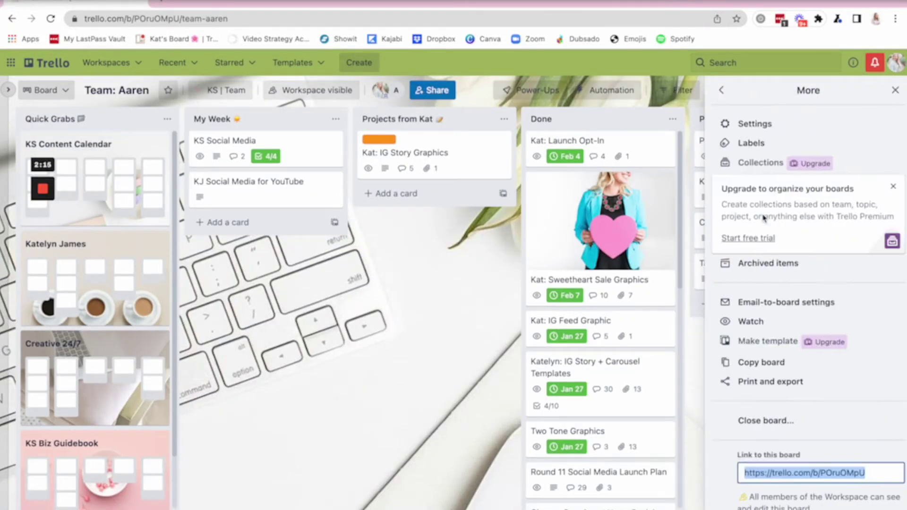
pyautogui.click(895, 90)
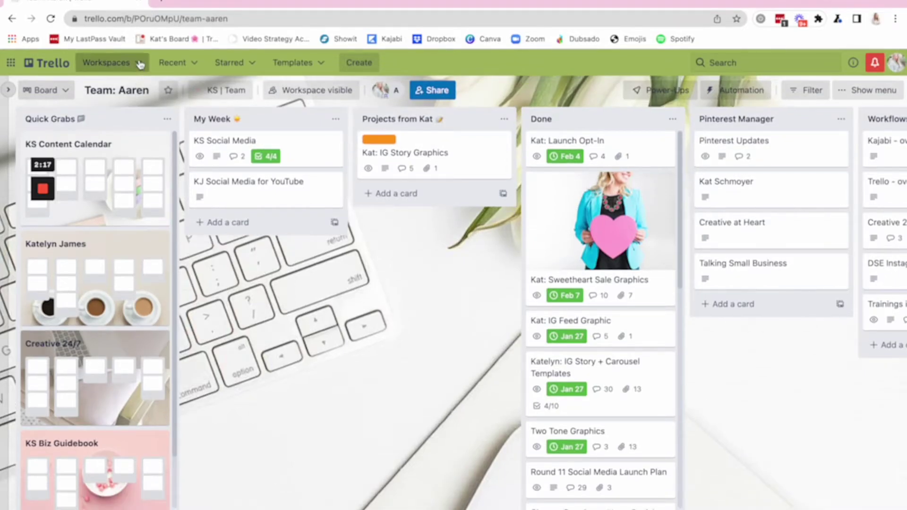
pyautogui.click(139, 80)
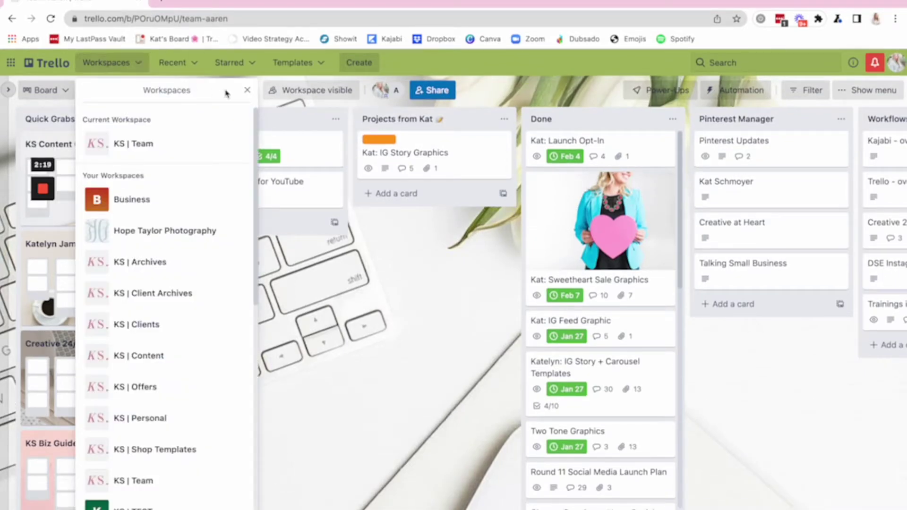
pyautogui.click(246, 91)
pyautogui.click(235, 95)
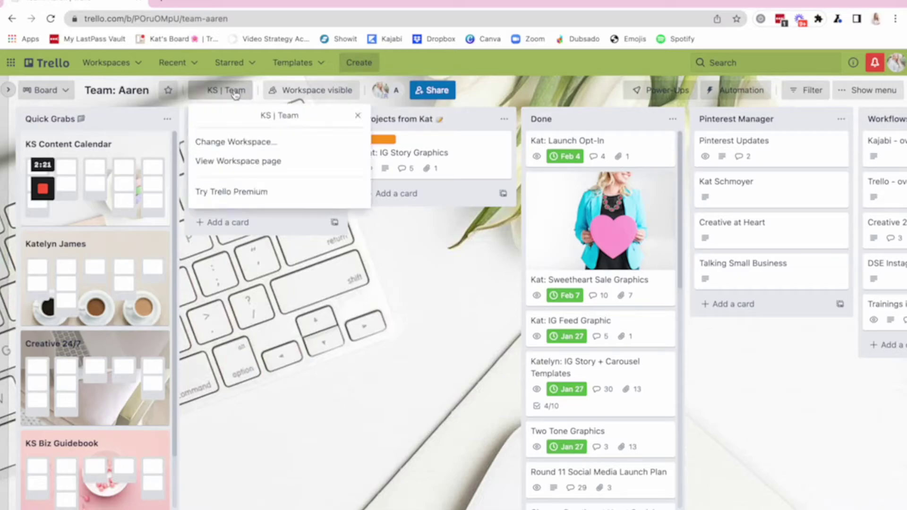
pyautogui.click(272, 260)
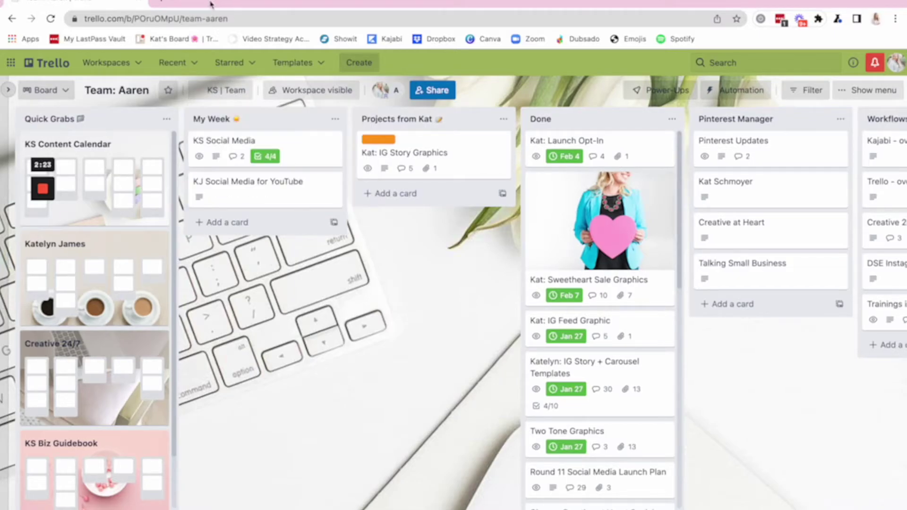
# Change the Team: Aaren board's workspace to KS | Archives.
pyautogui.click(219, 95)
pyautogui.click(235, 141)
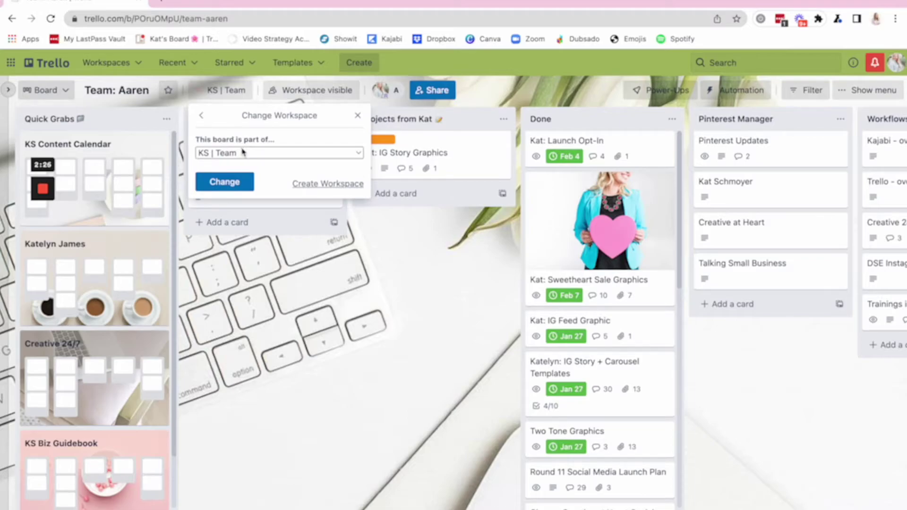
pyautogui.click(244, 152)
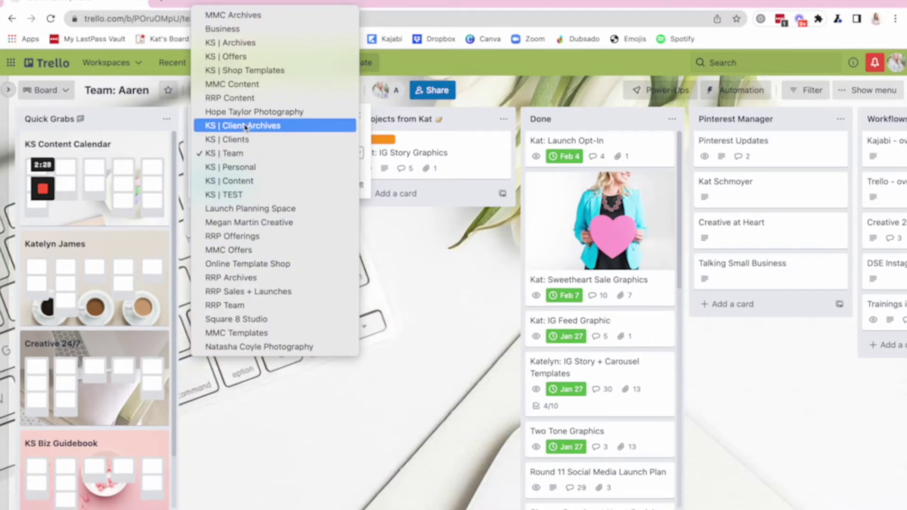
pyautogui.click(239, 44)
pyautogui.click(222, 191)
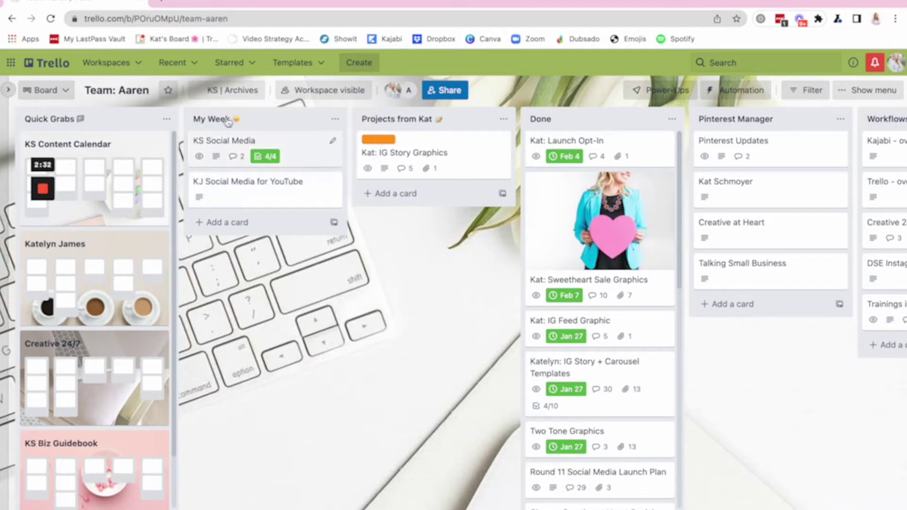
# Confirm Team: Aaren now appears under KS | Archives boards and no longer under KS | Team.
pyautogui.click(40, 65)
pyautogui.scroll(-2, 93, 361)
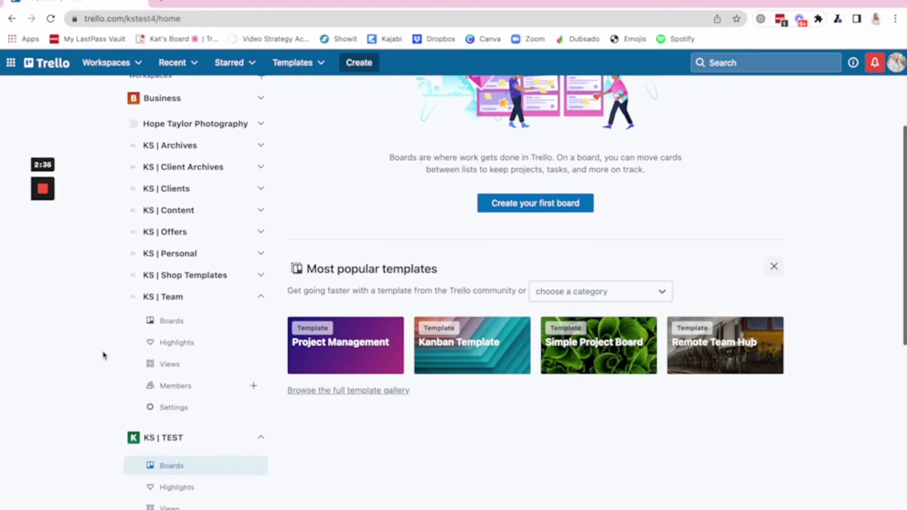
pyautogui.click(178, 321)
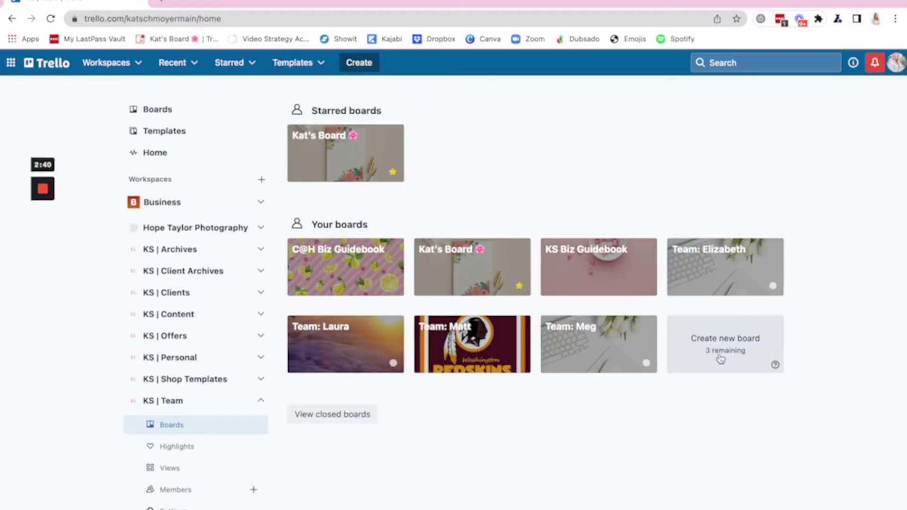
pyautogui.click(189, 249)
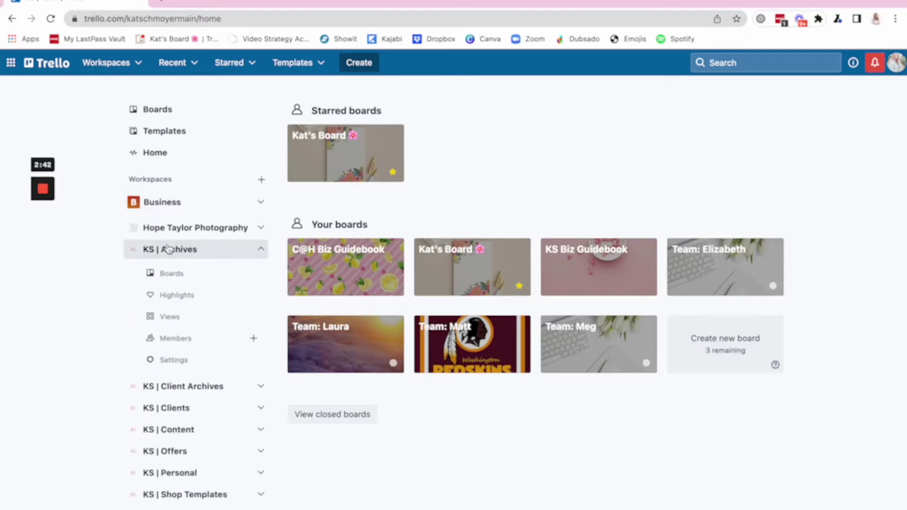
pyautogui.click(180, 281)
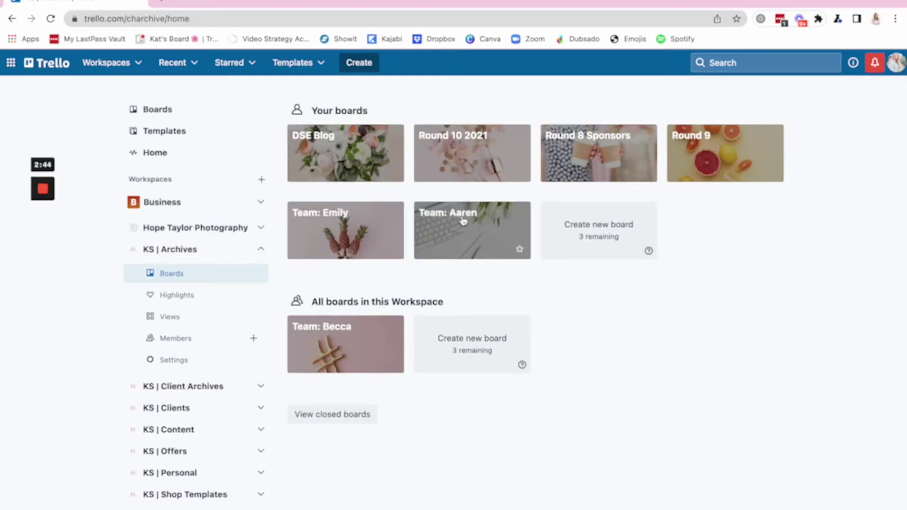
pyautogui.click(259, 250)
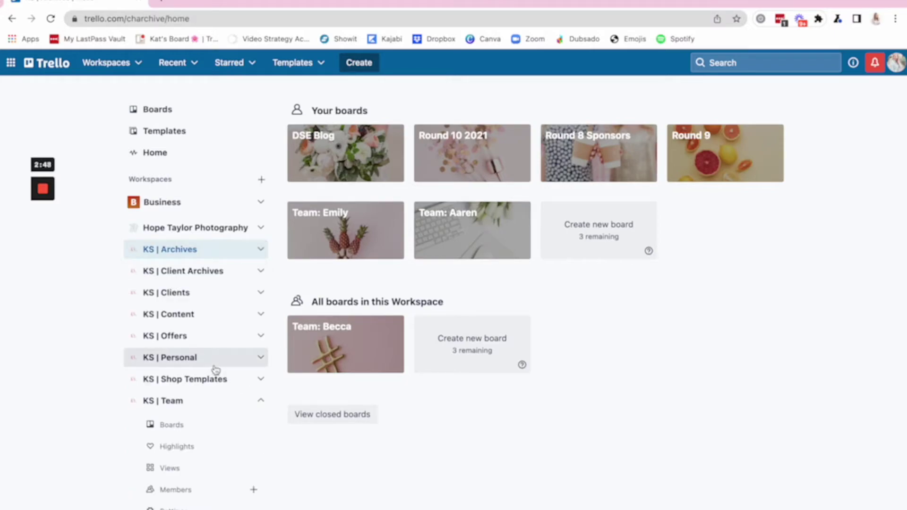
pyautogui.scroll(-1, 206, 427)
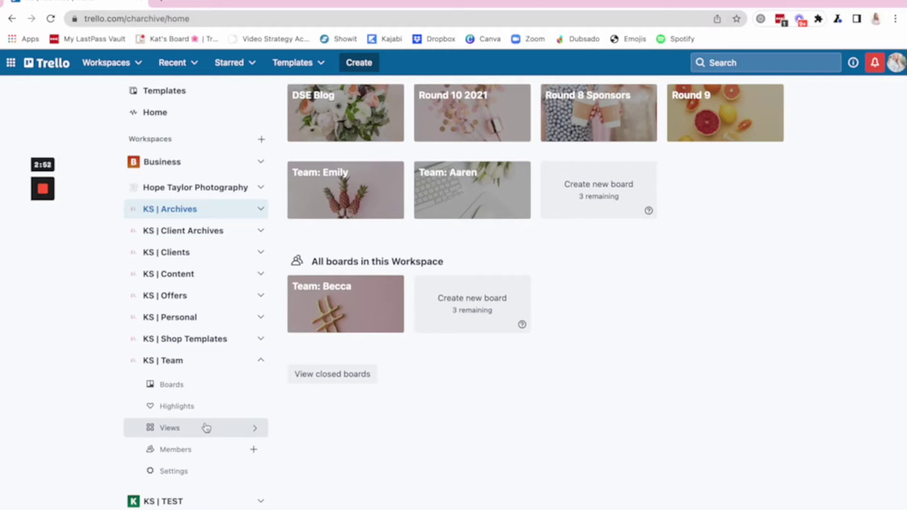
pyautogui.click(196, 385)
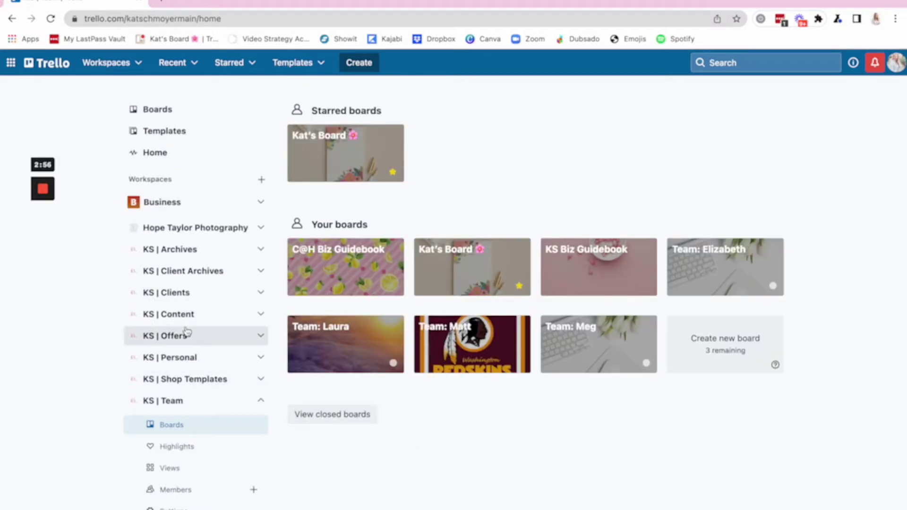
# View the KS | Offers boards, then the KS | Content boards showing KS Content Calendar.
pyautogui.scroll(-1, 202, 413)
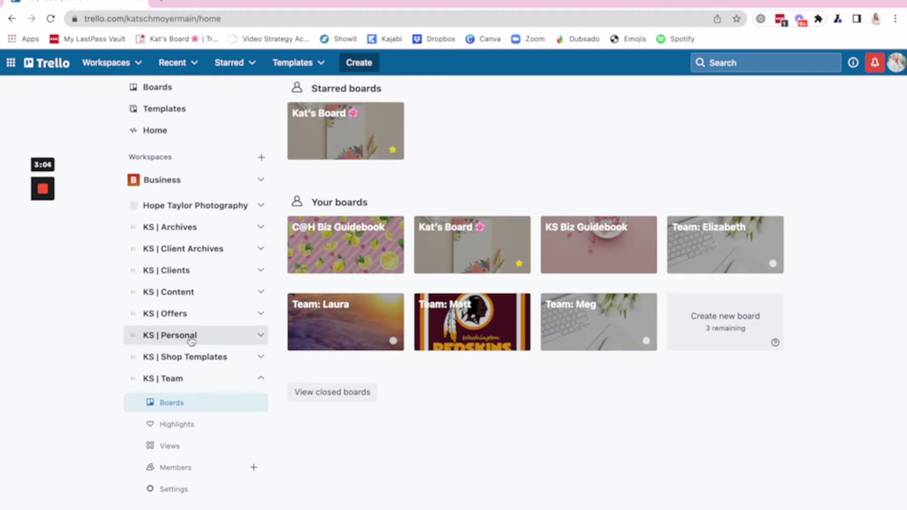
pyautogui.click(182, 315)
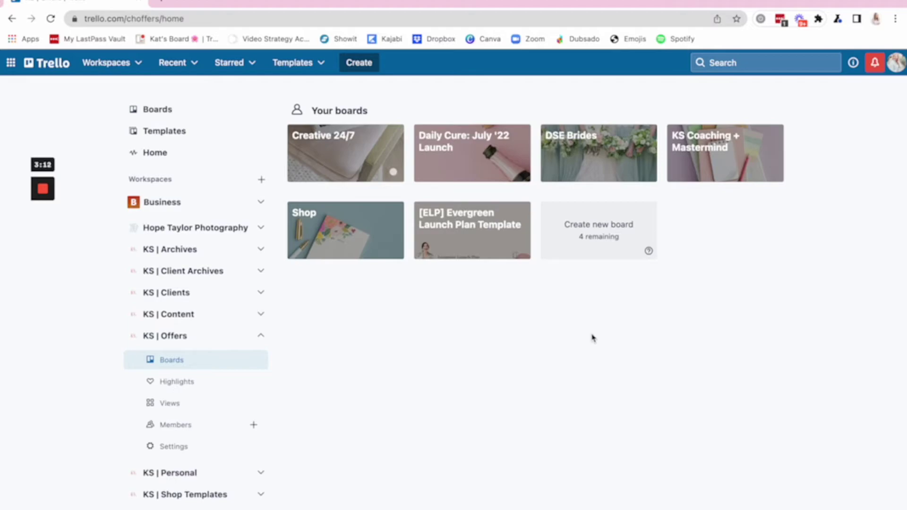
pyautogui.click(194, 316)
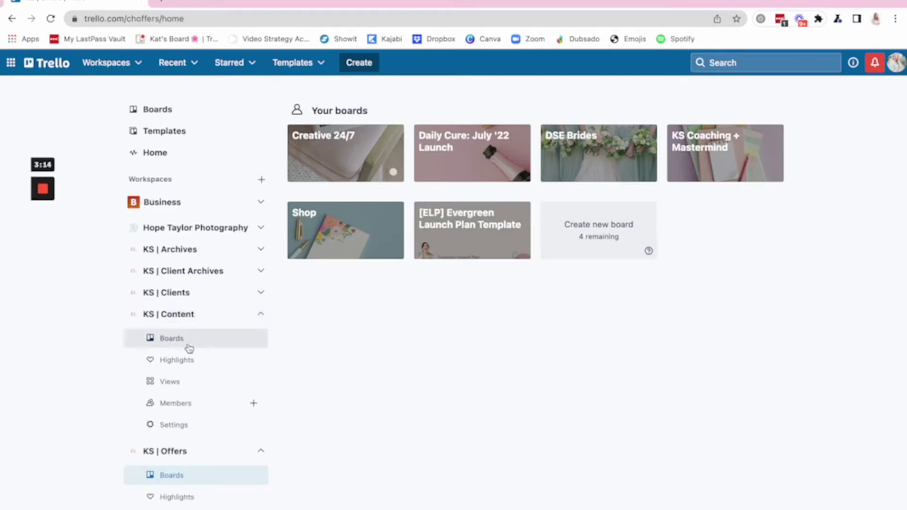
pyautogui.click(189, 347)
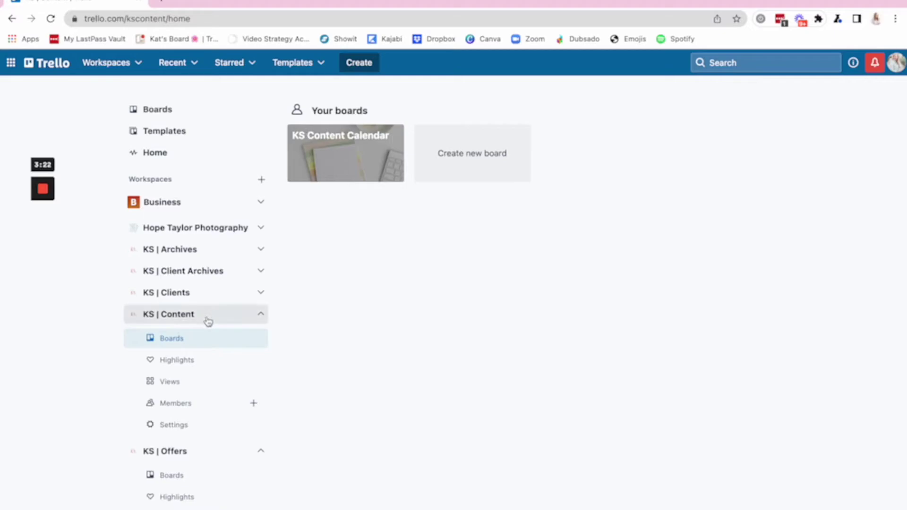
# Collapse the Clients, Client Archives, Archives, Content, Offers and Team sidebar sections.
pyautogui.click(208, 300)
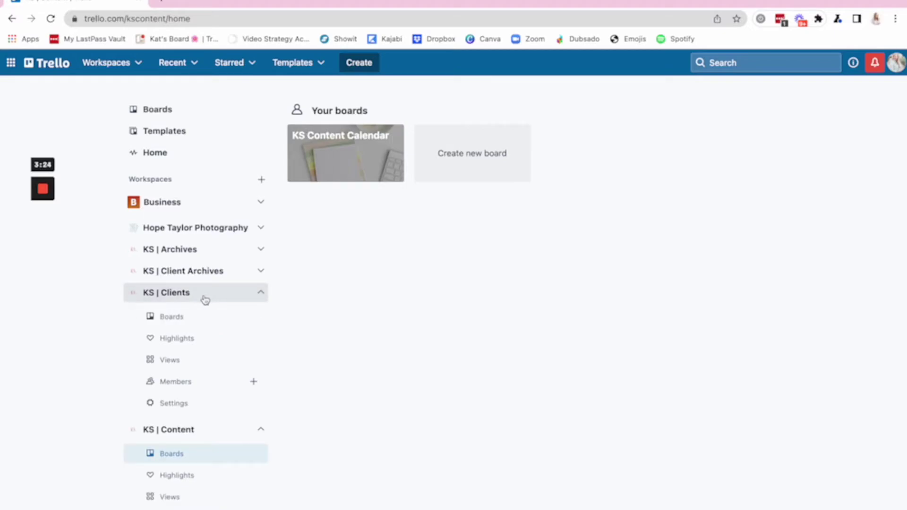
pyautogui.click(186, 297)
pyautogui.click(213, 278)
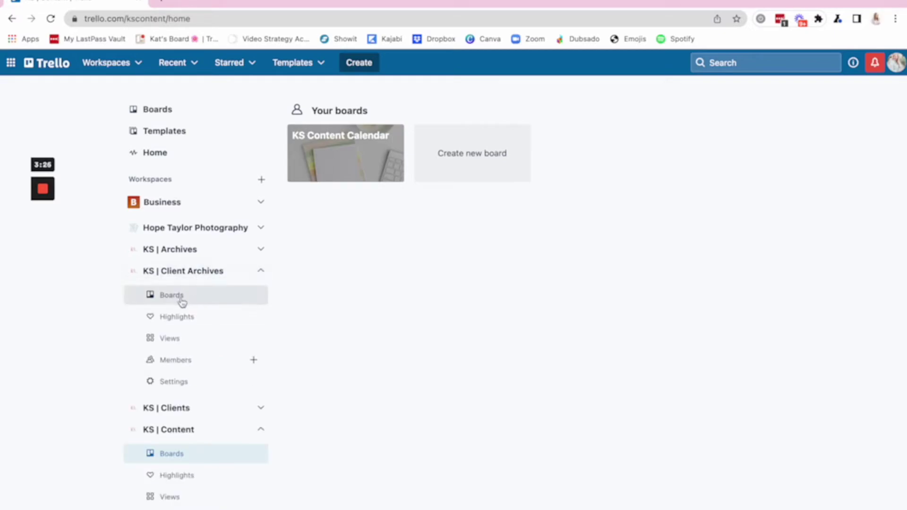
pyautogui.click(208, 271)
pyautogui.click(194, 249)
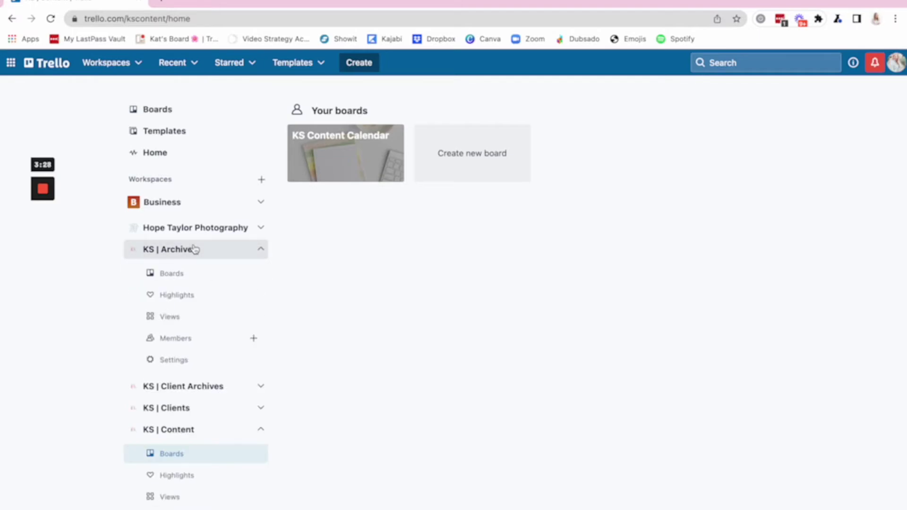
pyautogui.click(195, 249)
pyautogui.click(196, 315)
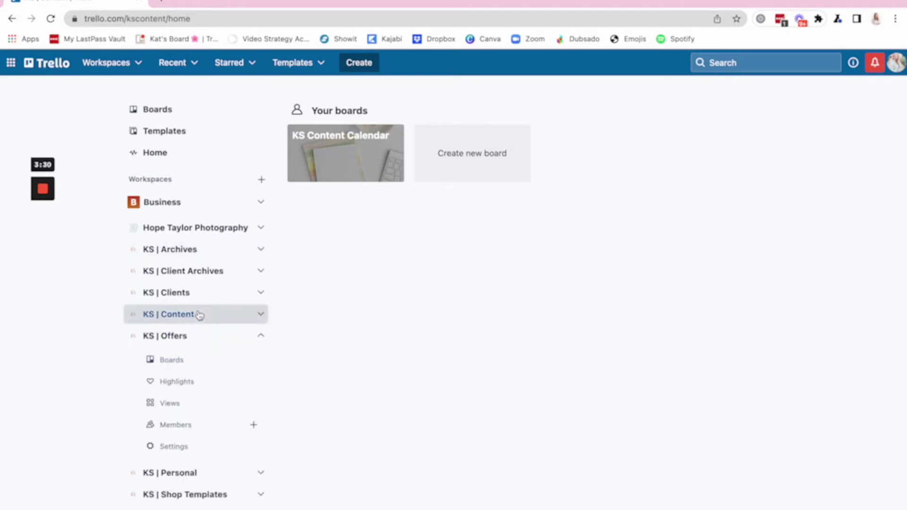
pyautogui.click(194, 338)
pyautogui.click(193, 402)
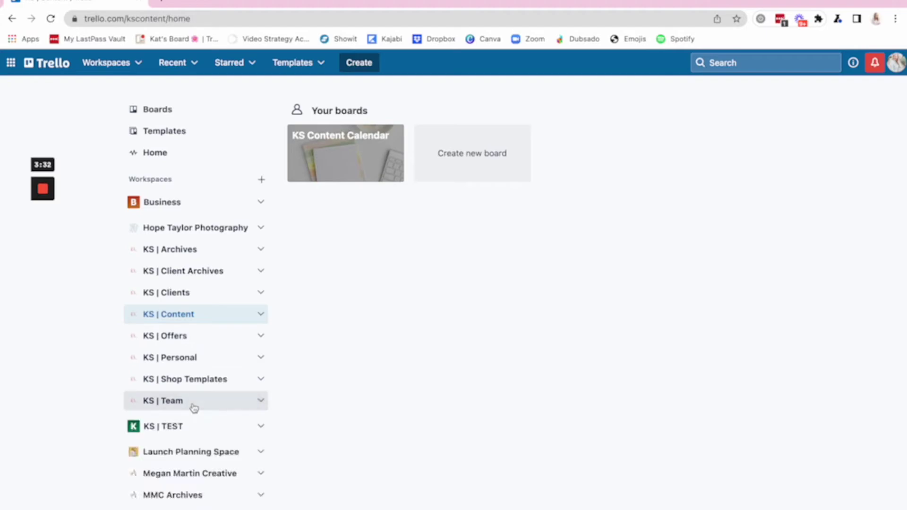
pyautogui.scroll(-1, 196, 403)
pyautogui.scroll(1, 196, 247)
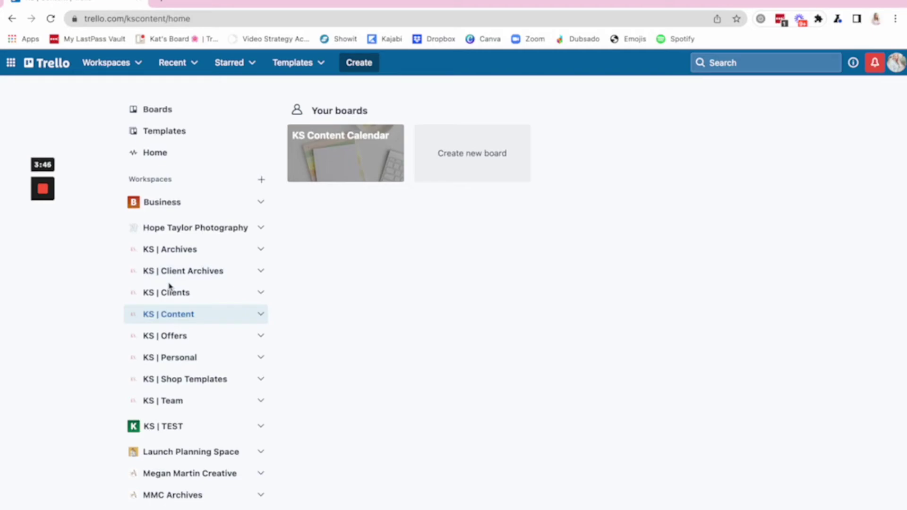
# Expand KS | Shop Templates to show its template boards and TEST.
pyautogui.click(189, 381)
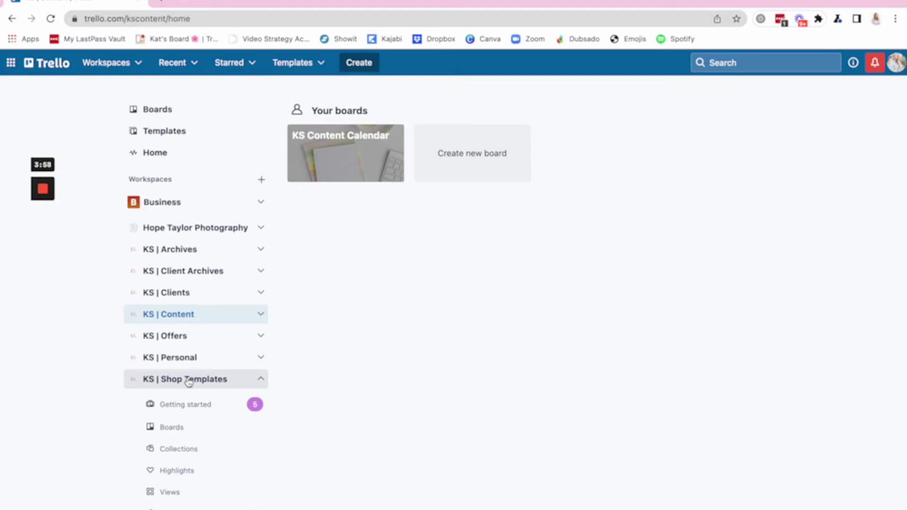
pyautogui.scroll(-1, 188, 382)
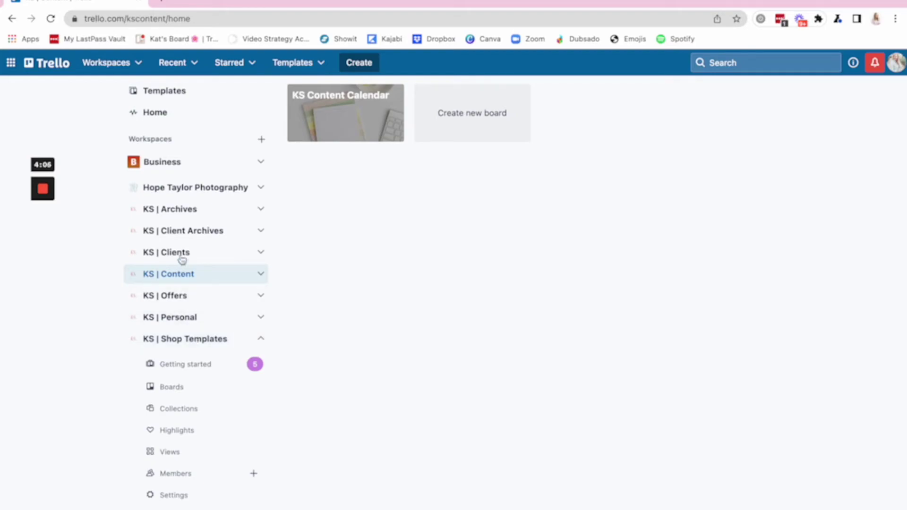
pyautogui.click(192, 339)
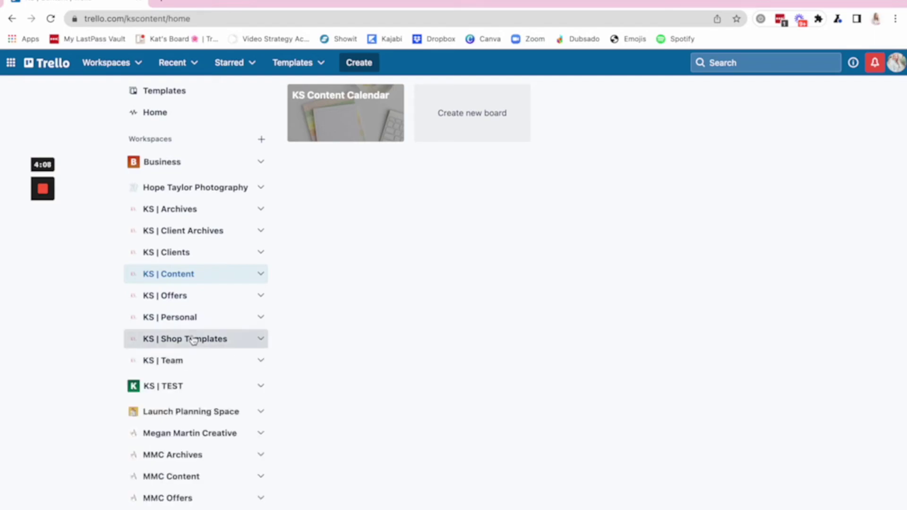
pyautogui.click(191, 339)
# Open the KS | Shop Templates boards, then collapse that sidebar section.
pyautogui.click(181, 385)
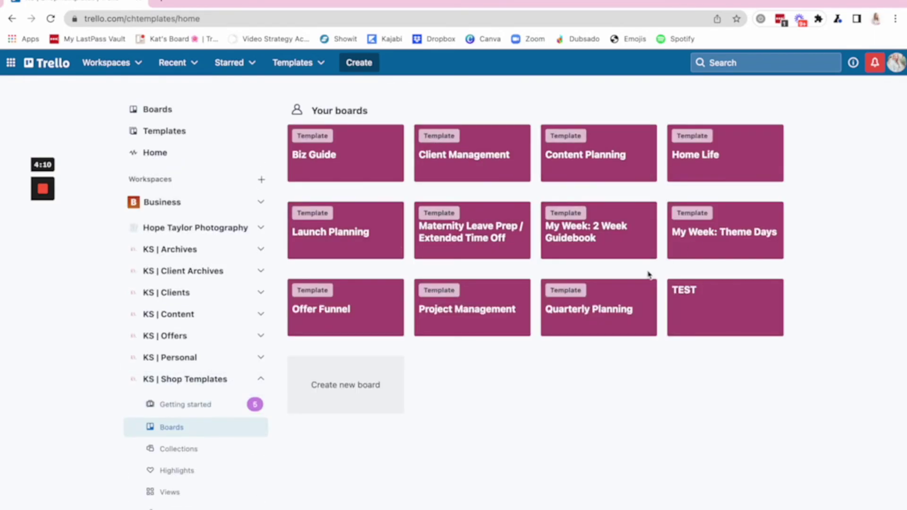
pyautogui.click(201, 384)
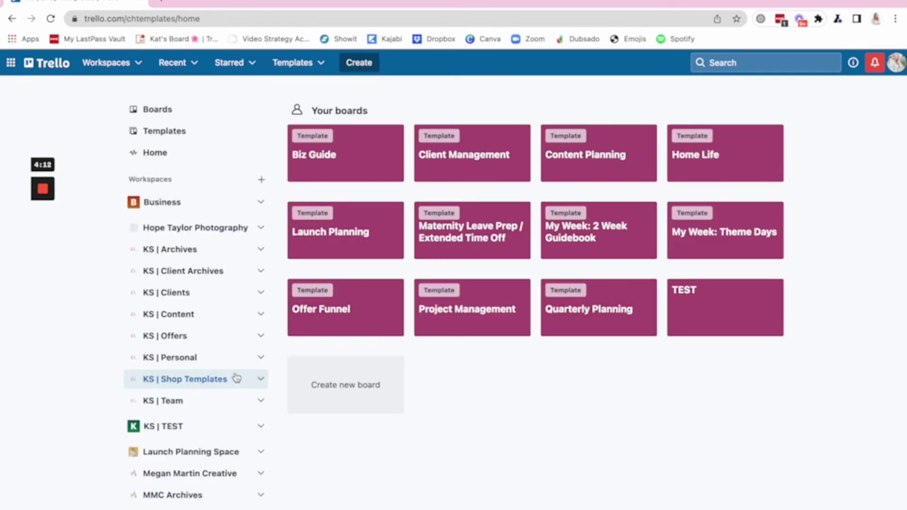